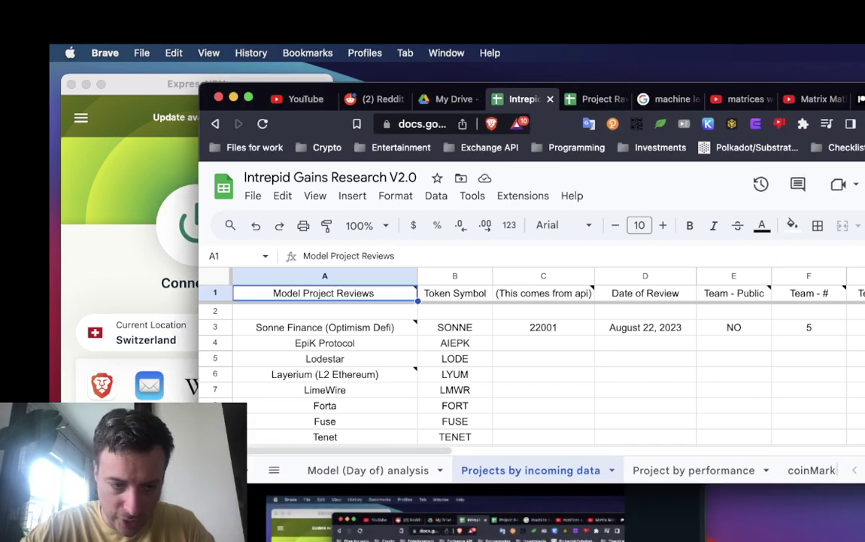
# - Shift the browser window left and scan across the Intrepid Gains project columns
pyautogui.moveTo(773, 96); pyautogui.dragTo(723, 98)
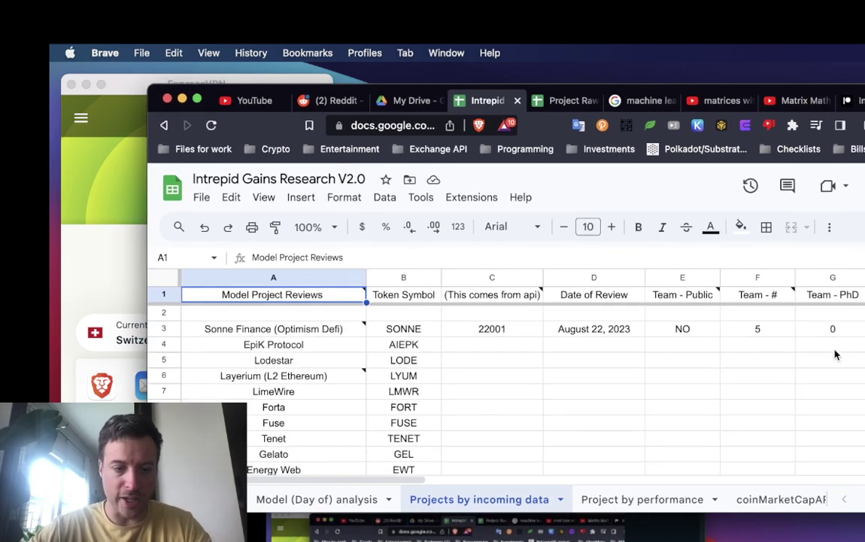
pyautogui.hscroll(10, 541, 314)
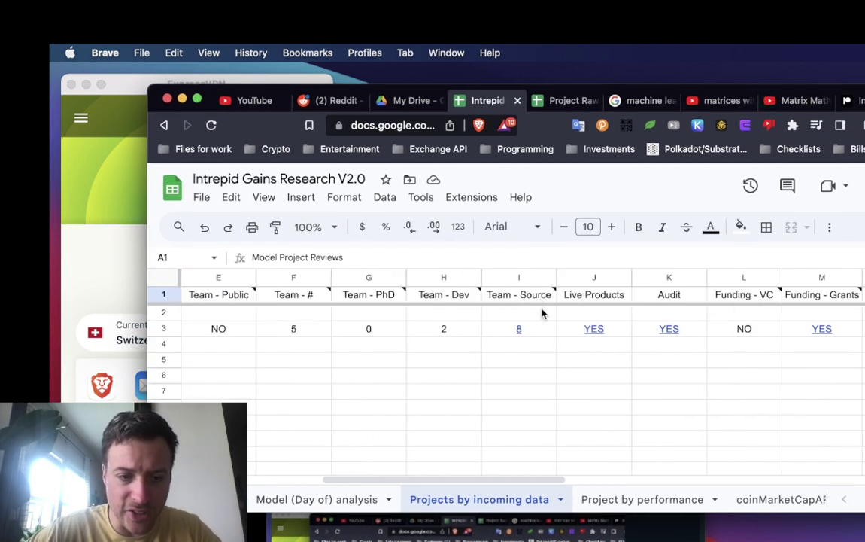
pyautogui.hscroll(10, 542, 313)
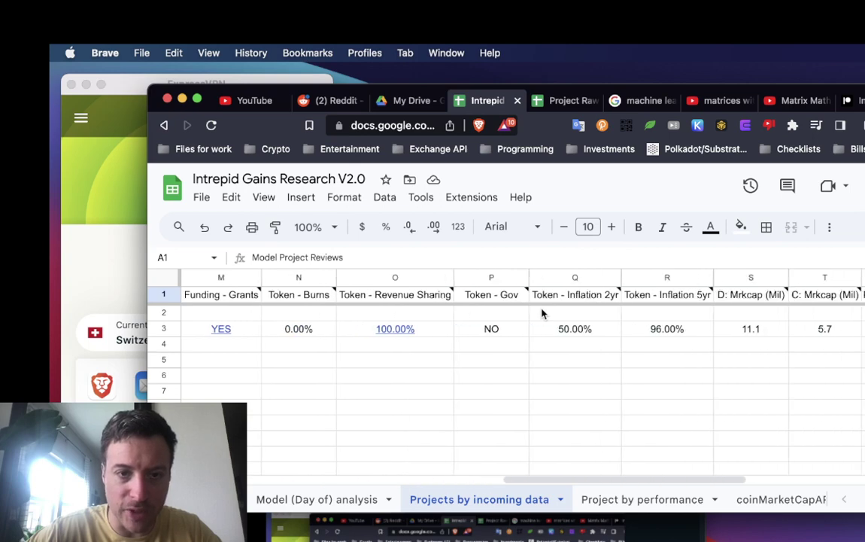
pyautogui.hscroll(2, 541, 314)
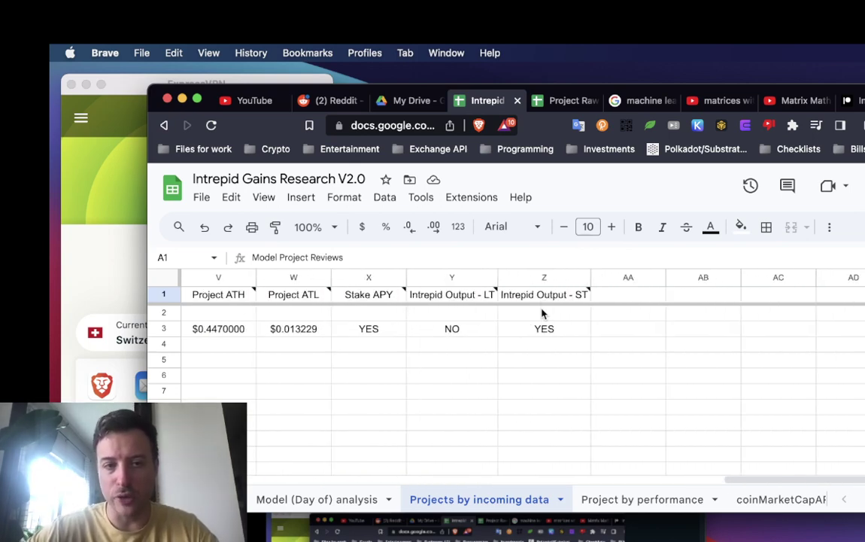
pyautogui.hscroll(-20, 541, 314)
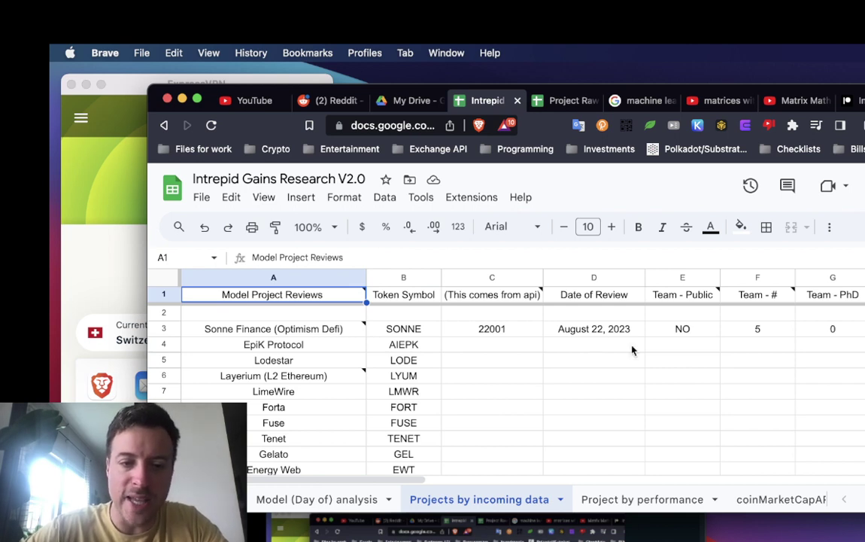
# - Scan the remaining columns again, then switch to the Project Raw Data Ez4Prez spreadsheet
pyautogui.hscroll(3, 632, 350)
pyautogui.hscroll(6, 632, 350)
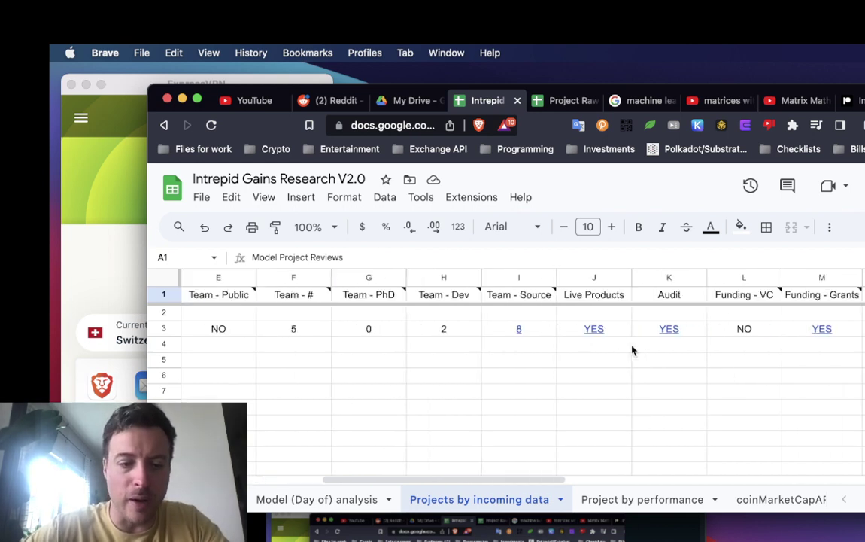
pyautogui.hscroll(6, 632, 350)
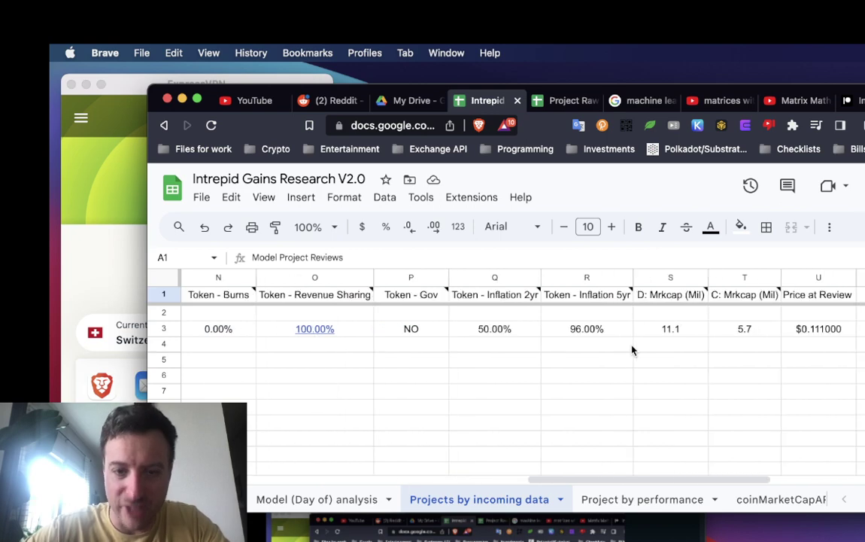
pyautogui.hscroll(1, 632, 350)
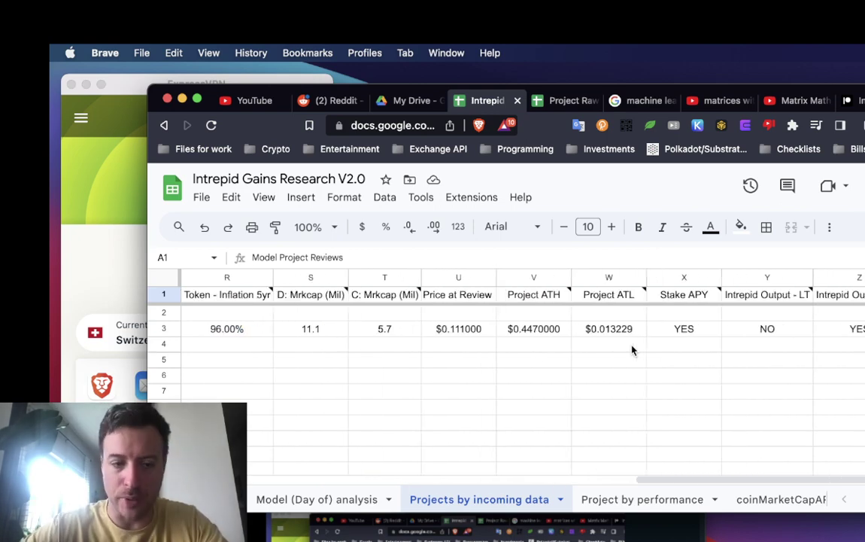
pyautogui.hscroll(1, 632, 350)
pyautogui.hscroll(-18, 632, 349)
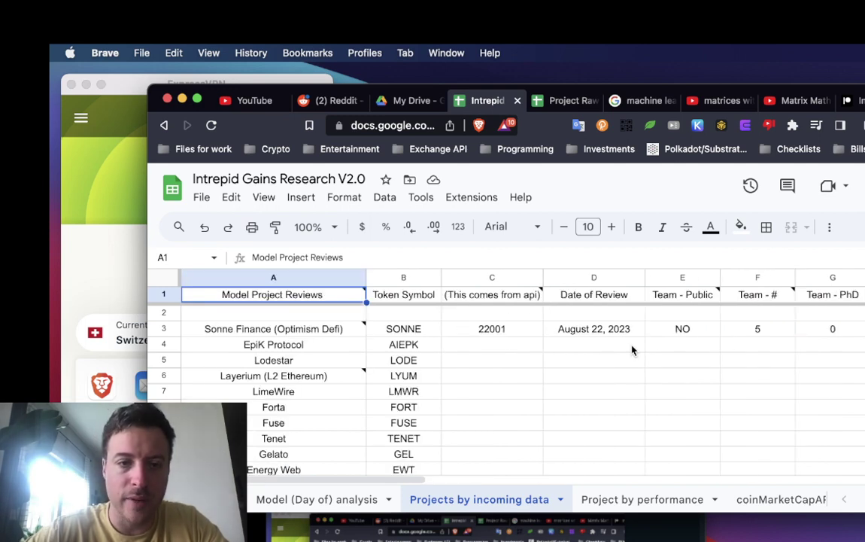
pyautogui.click(569, 102)
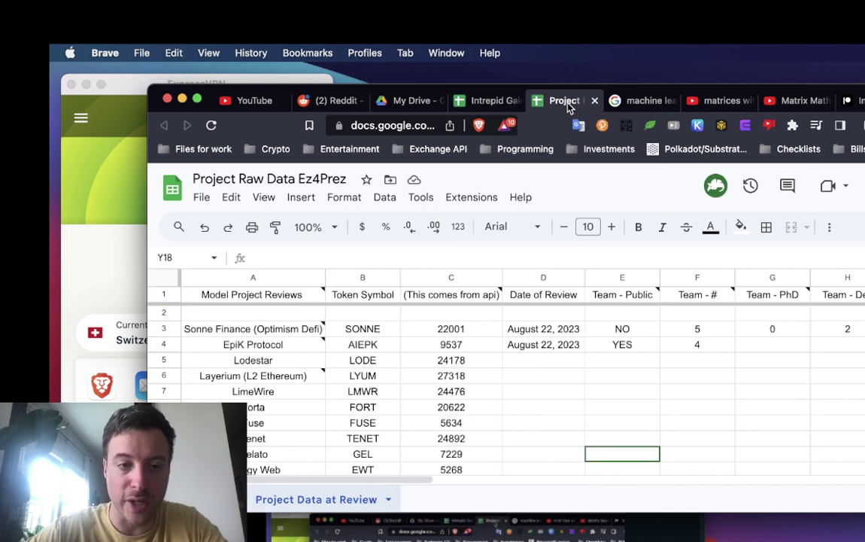
# - Switch back to the Intrepid Gains Research V2.0 spreadsheet and its reviewed-project list
pyautogui.click(494, 104)
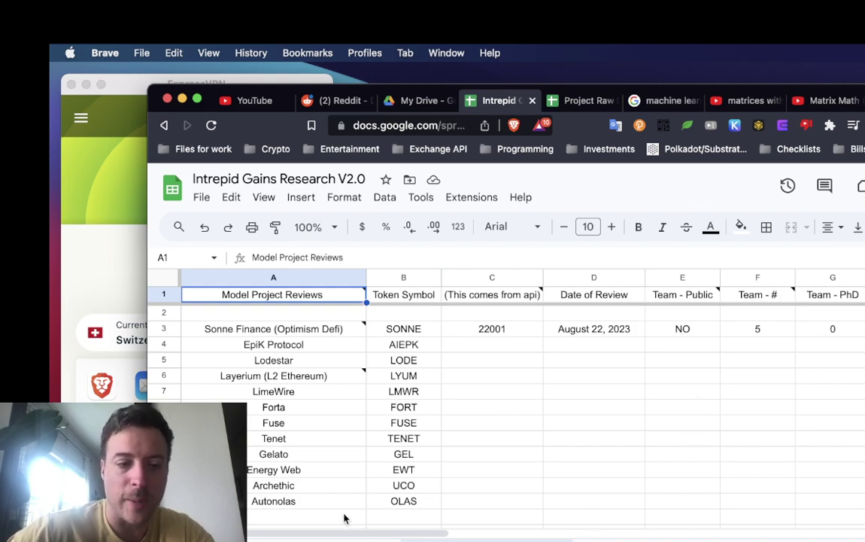
# - Show the Model (Day of) analysis sheet, glance at Project Raw Data, then return to Intrepid Gains
pyautogui.click(346, 538)
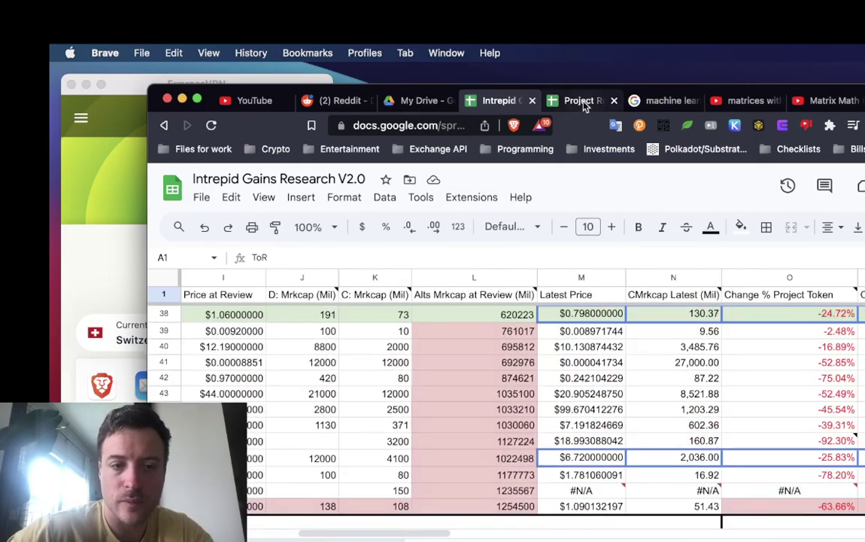
pyautogui.click(585, 103)
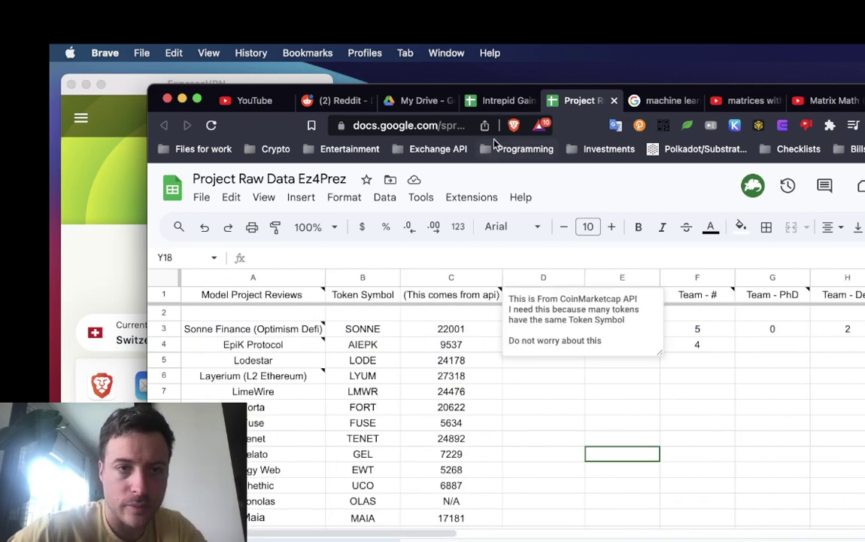
pyautogui.click(481, 101)
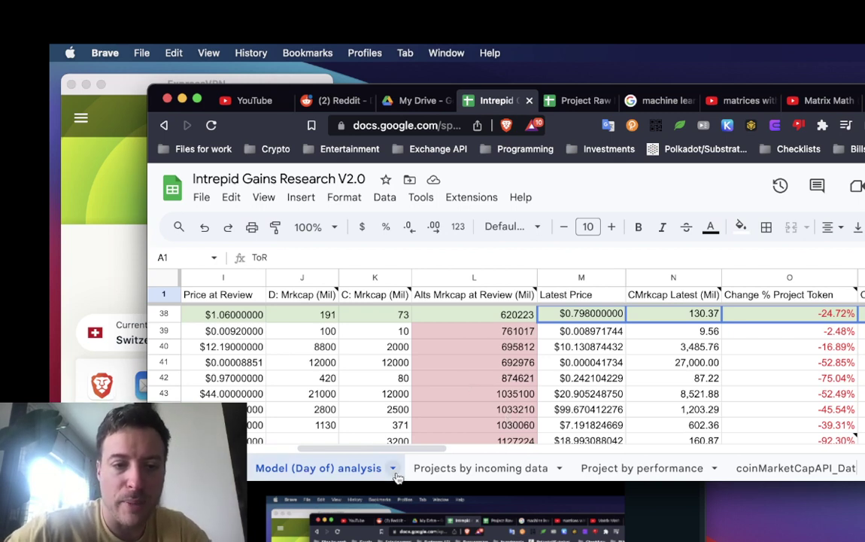
# - Review the Projects by incoming data columns, then show the empty Project by performance sheet
pyautogui.click(509, 468)
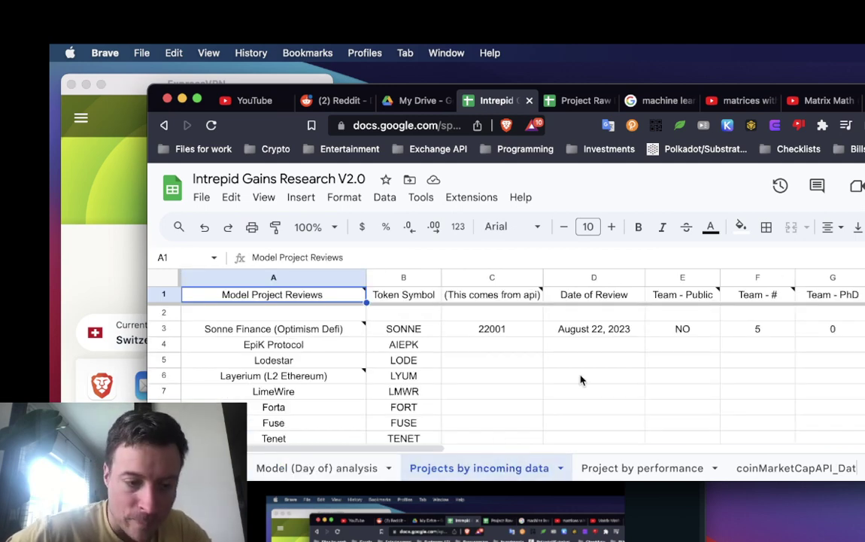
pyautogui.click(357, 468)
pyautogui.click(463, 467)
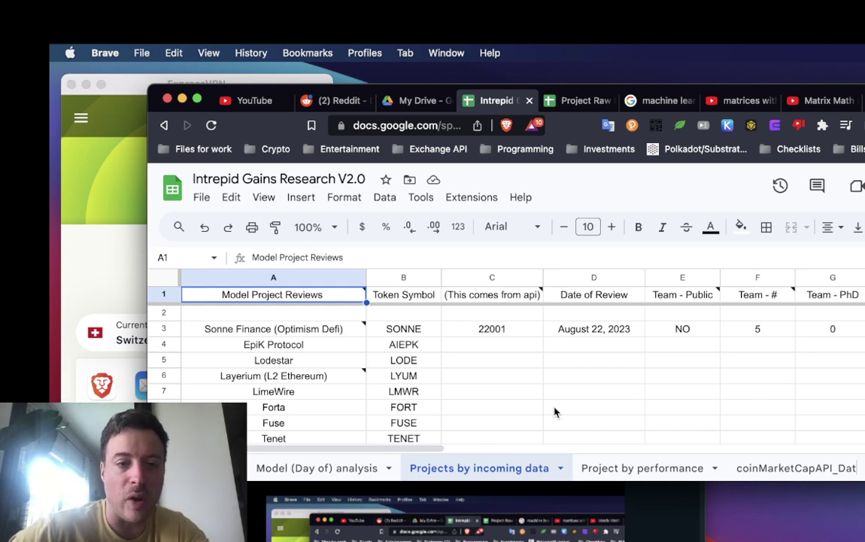
pyautogui.hscroll(15, 586, 408)
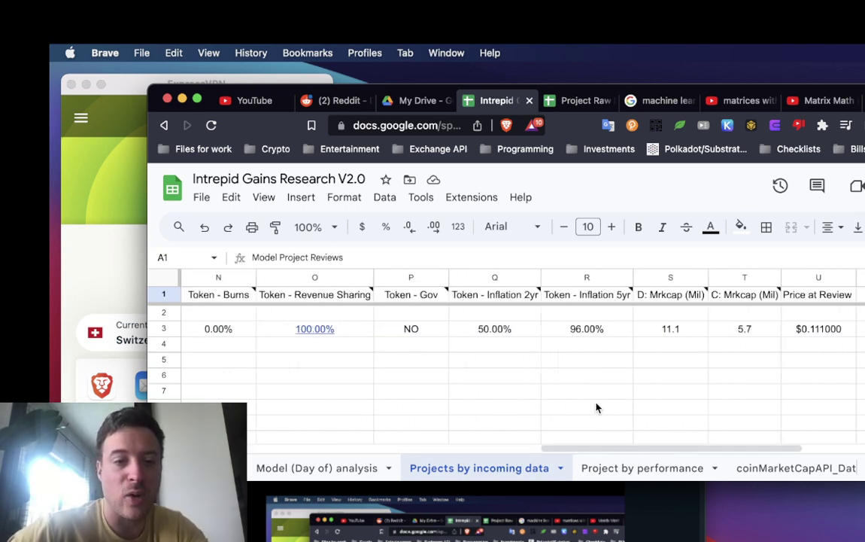
pyautogui.hscroll(-15, 596, 407)
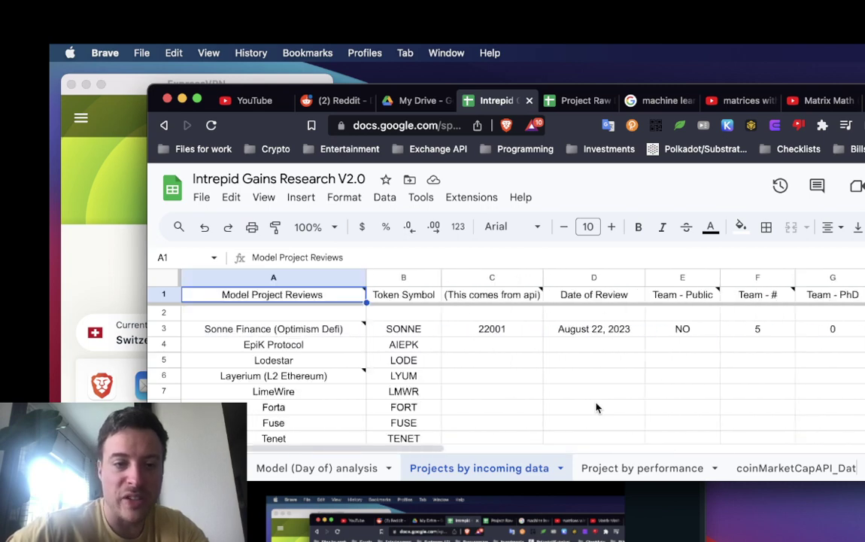
pyautogui.hscroll(12, 596, 407)
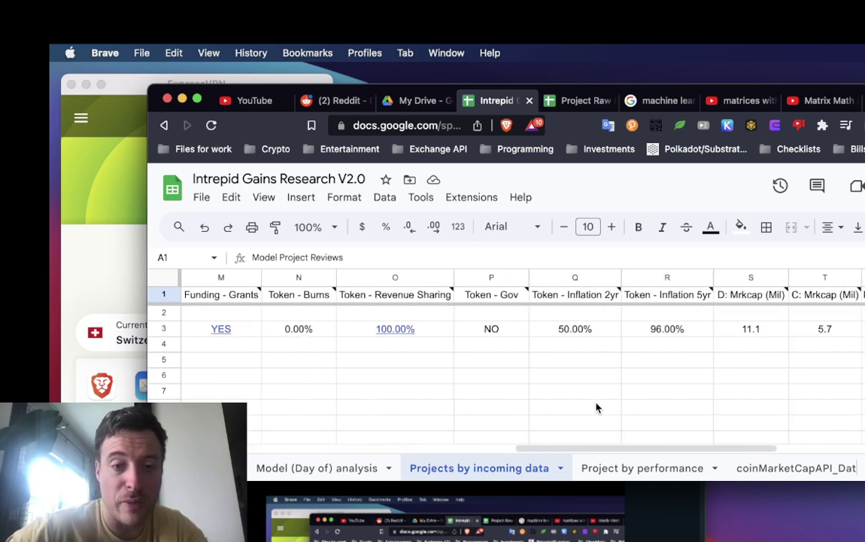
pyautogui.hscroll(-12, 596, 408)
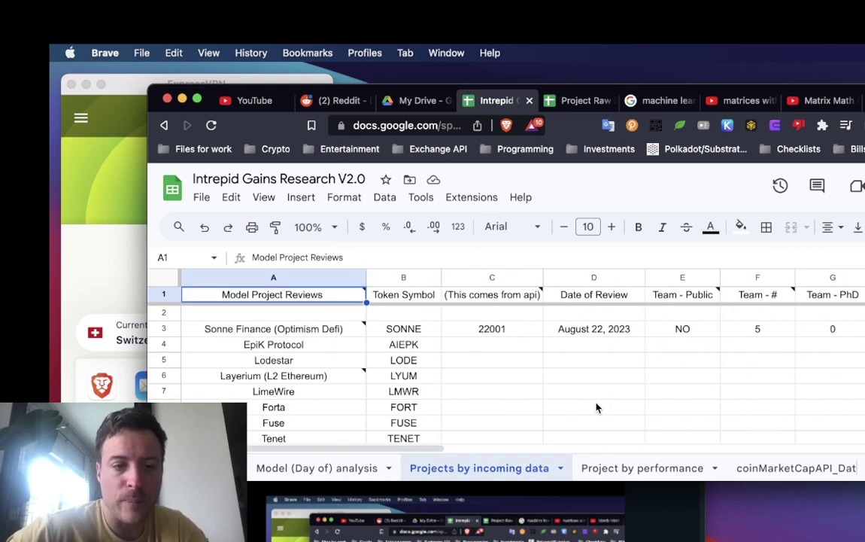
pyautogui.click(624, 462)
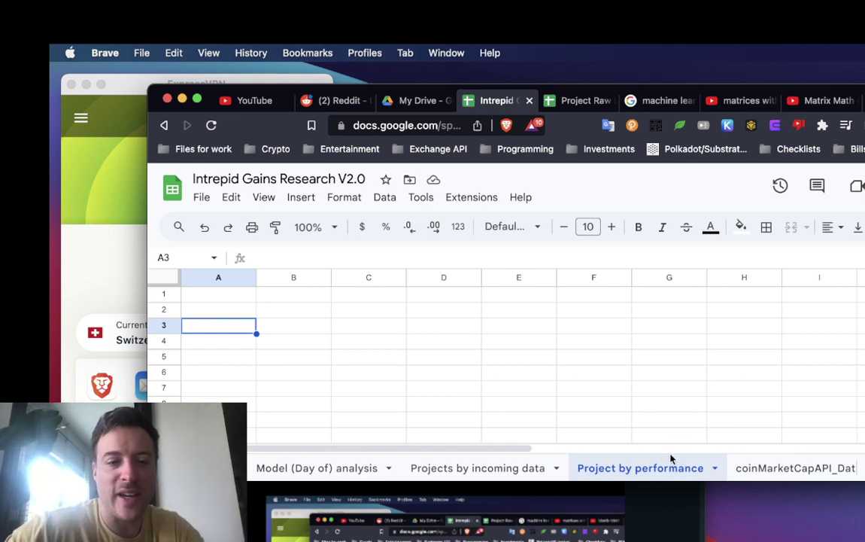
# - Flip through the Model (Day of) analysis, Projects by incoming data and Project by performance sheets
pyautogui.click(324, 468)
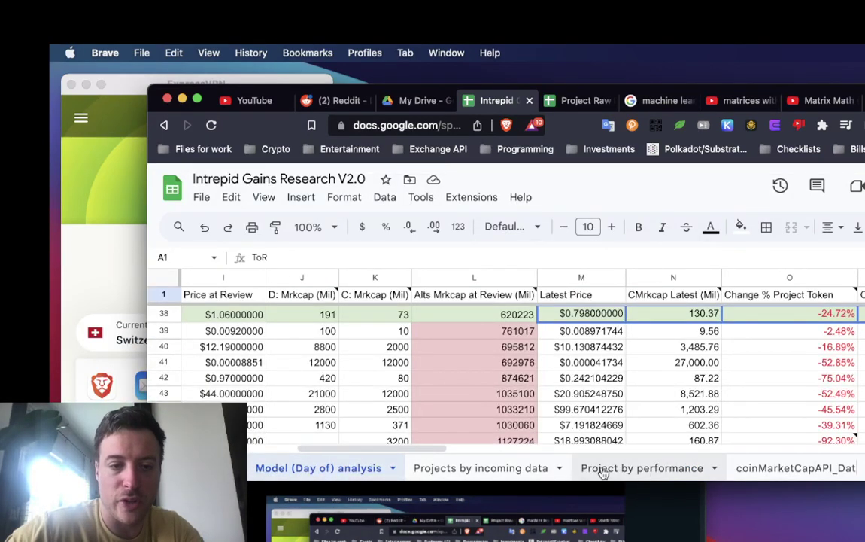
pyautogui.click(511, 470)
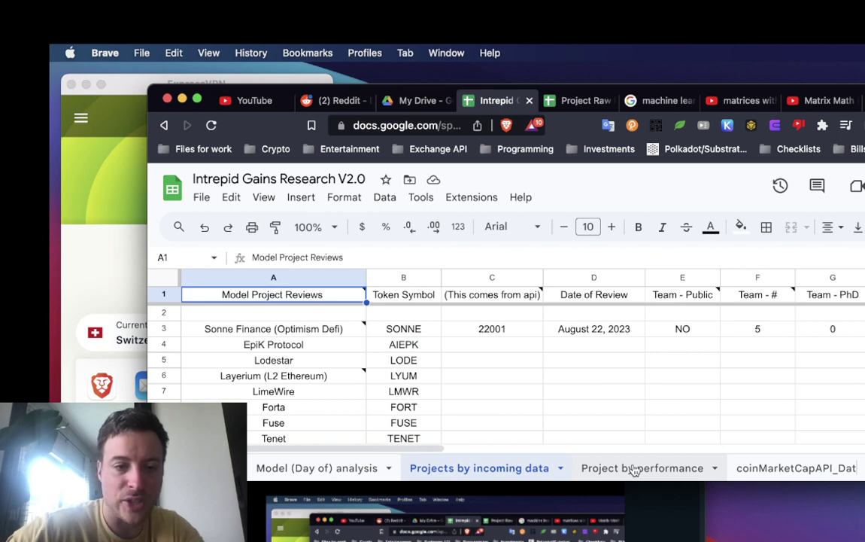
pyautogui.click(635, 468)
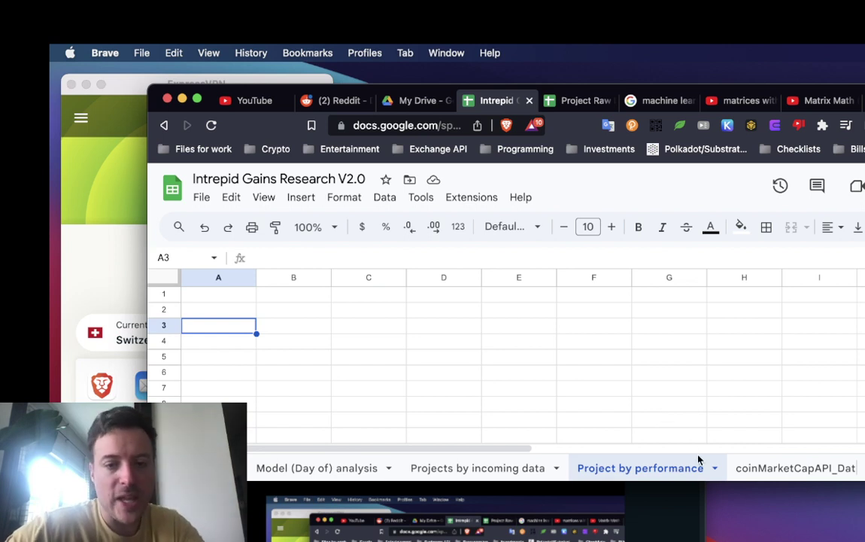
pyautogui.click(481, 468)
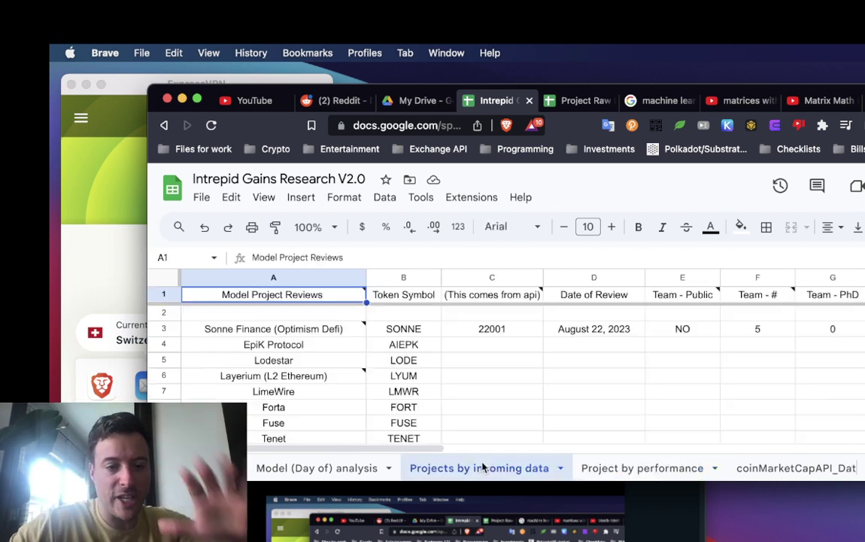
# - Revisit the other sheets, settle on Projects by incoming data, and switch to Streamlabs Desktop
pyautogui.click(637, 470)
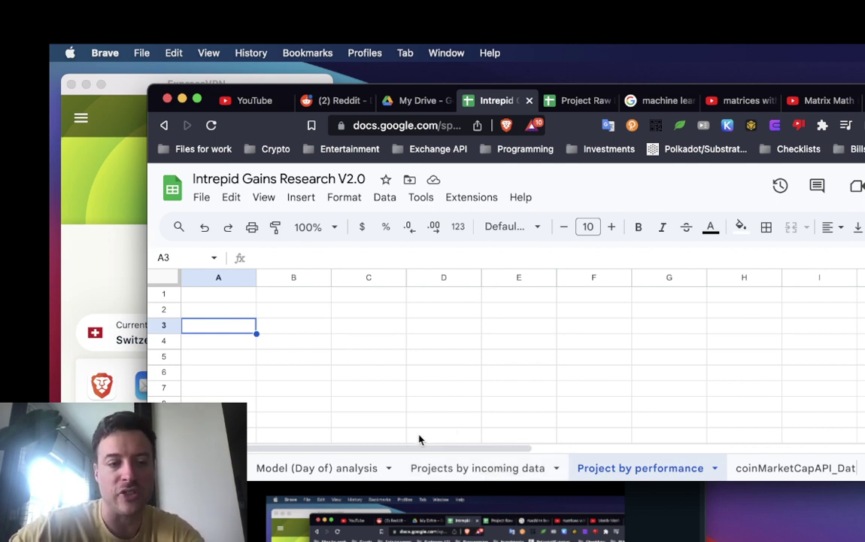
pyautogui.click(338, 467)
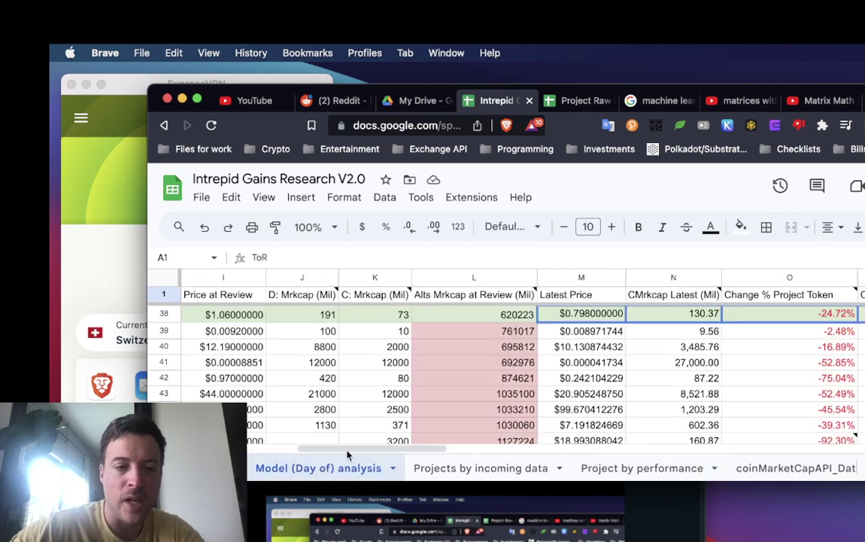
pyautogui.click(488, 468)
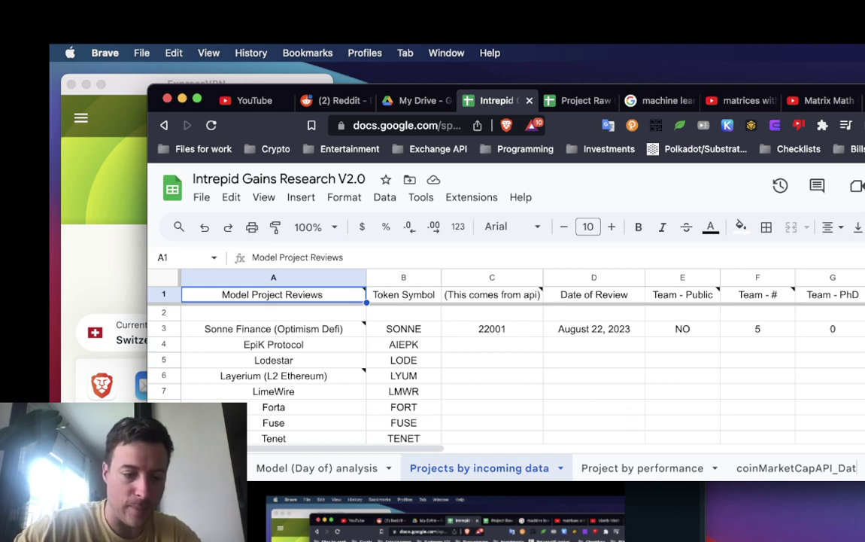
pyautogui.press('super+Tab')
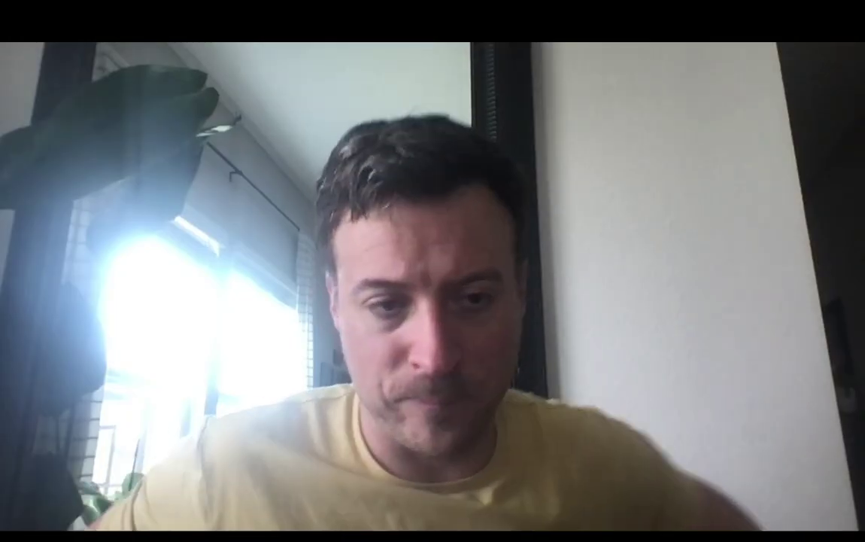